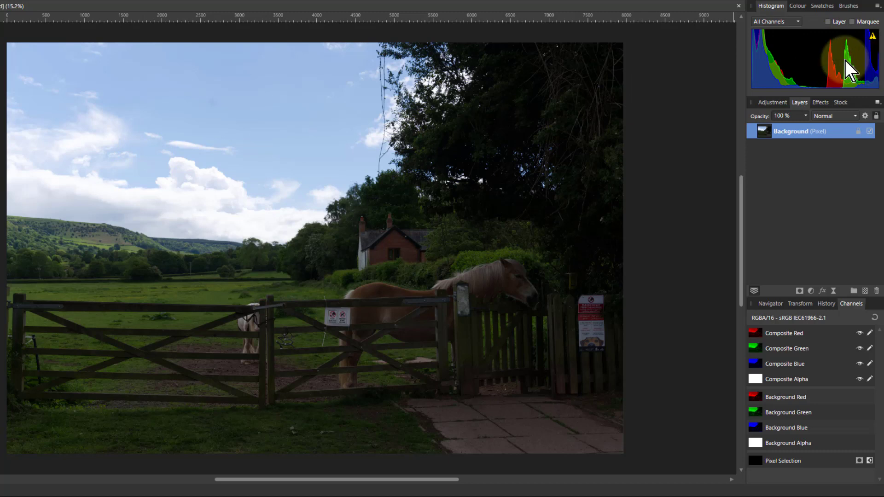
# Step: Sample the sky's light blue (160, 192, 231) as the current colour, then return to the Histogram
pyautogui.click(802, 8)
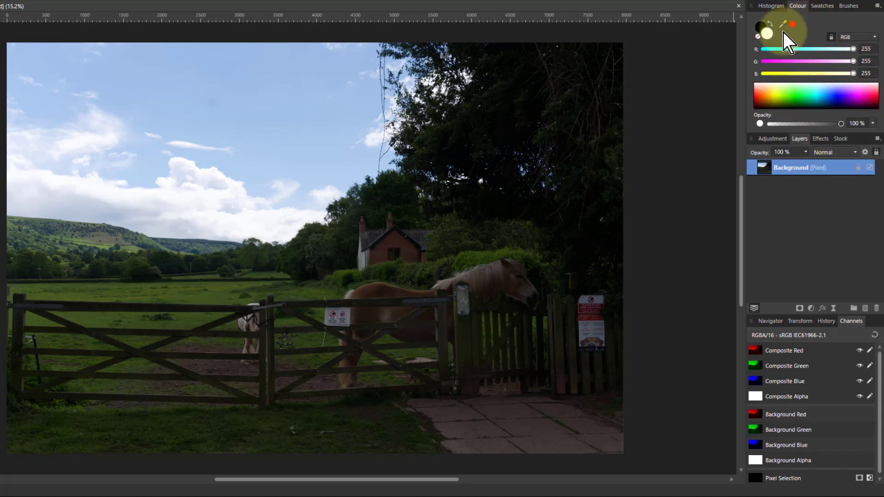
pyautogui.moveTo(577, 101); pyautogui.dragTo(287, 102)
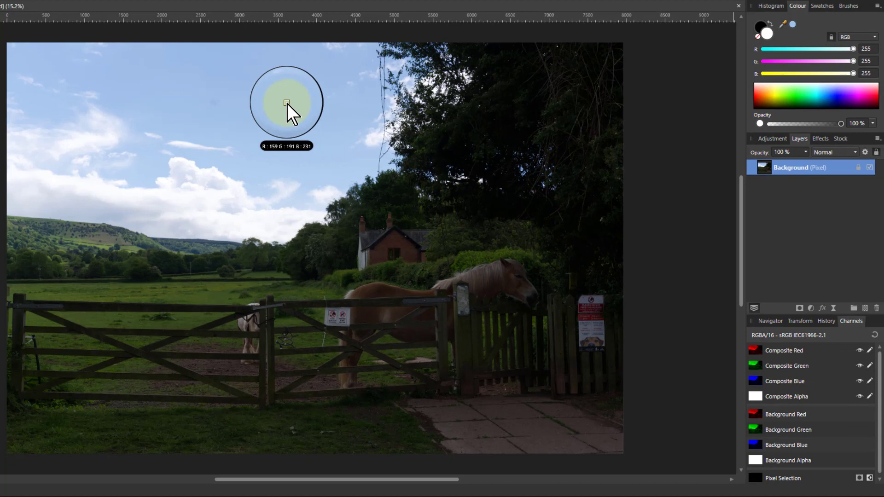
pyautogui.moveTo(286, 104); pyautogui.dragTo(286, 103)
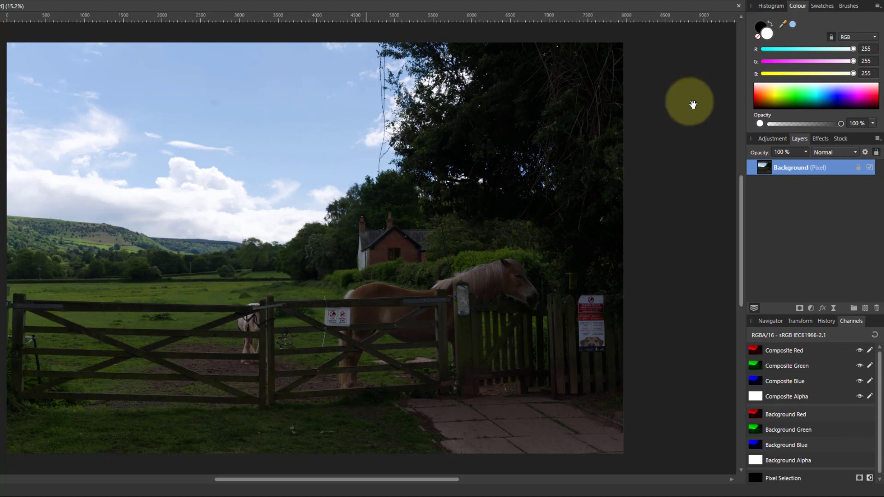
pyautogui.click(785, 27)
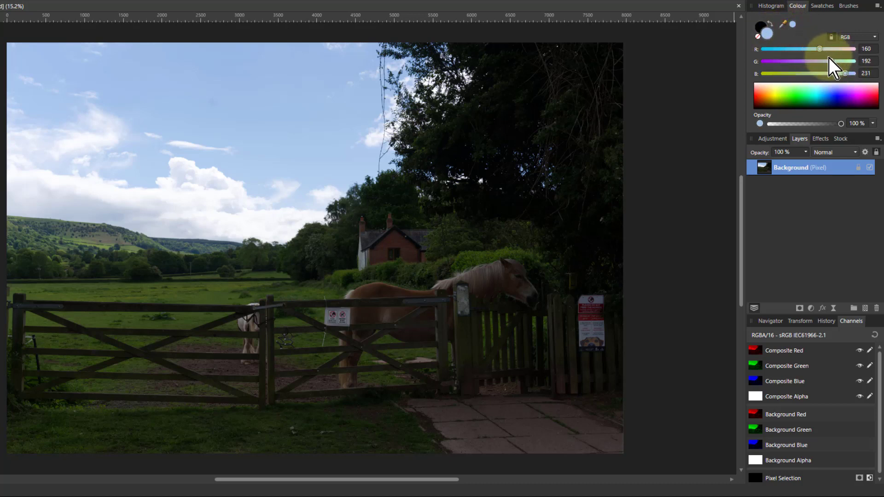
pyautogui.click(771, 7)
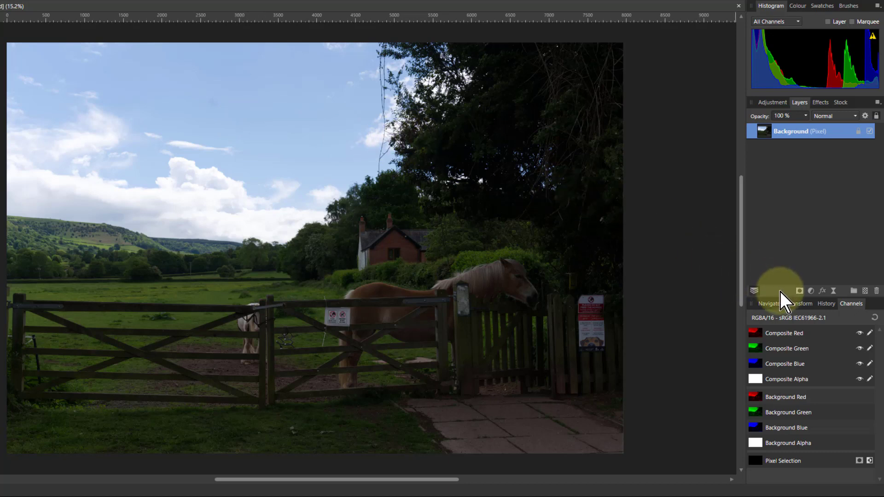
pyautogui.click(813, 291)
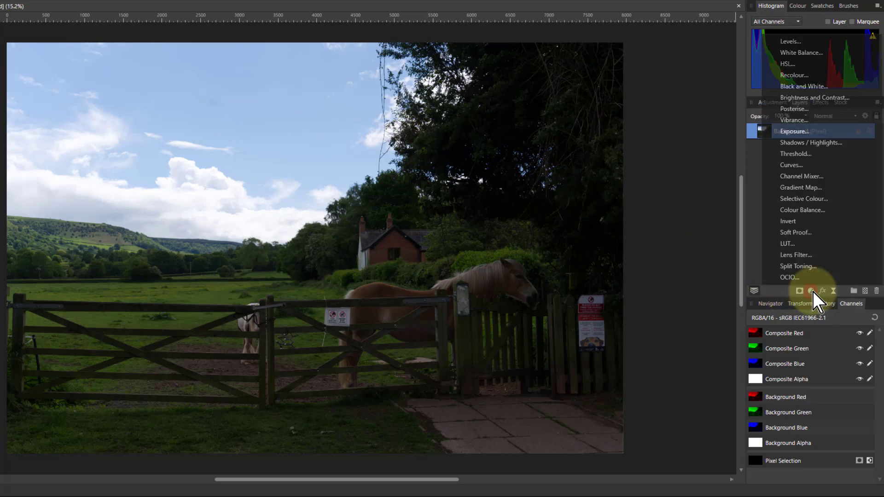
pyautogui.click(785, 44)
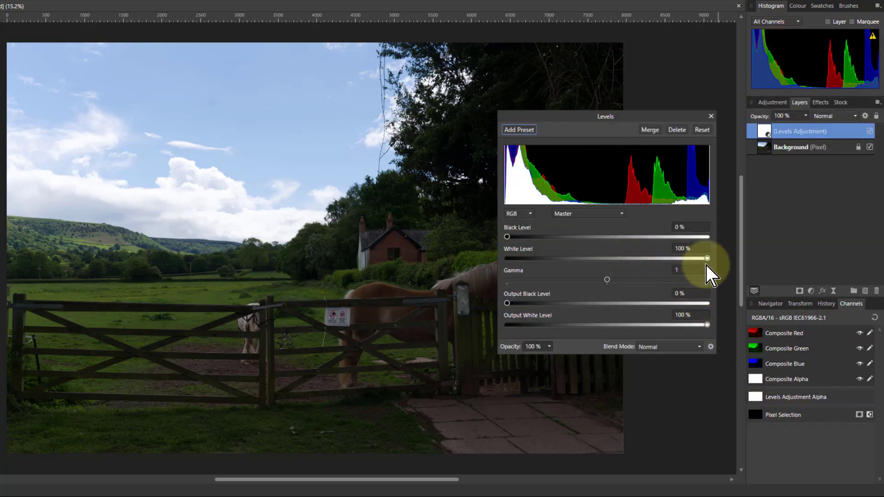
pyautogui.moveTo(507, 236); pyautogui.dragTo(619, 239)
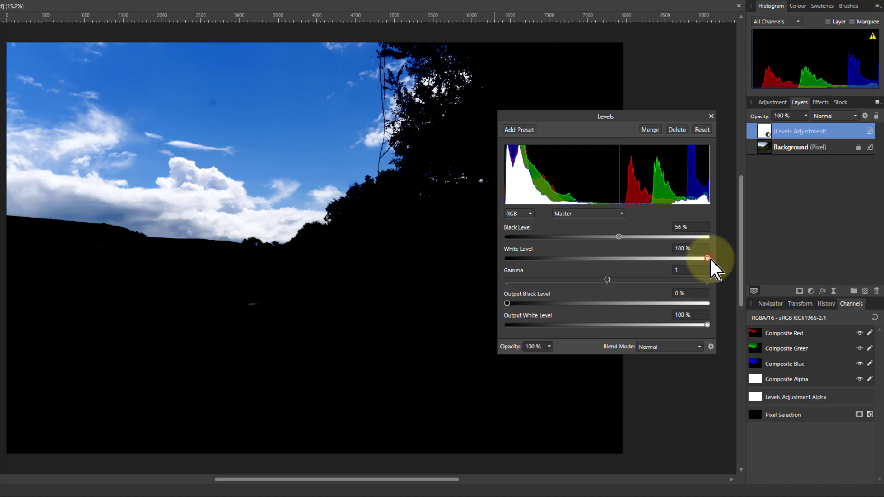
pyautogui.moveTo(710, 259); pyautogui.dragTo(650, 260)
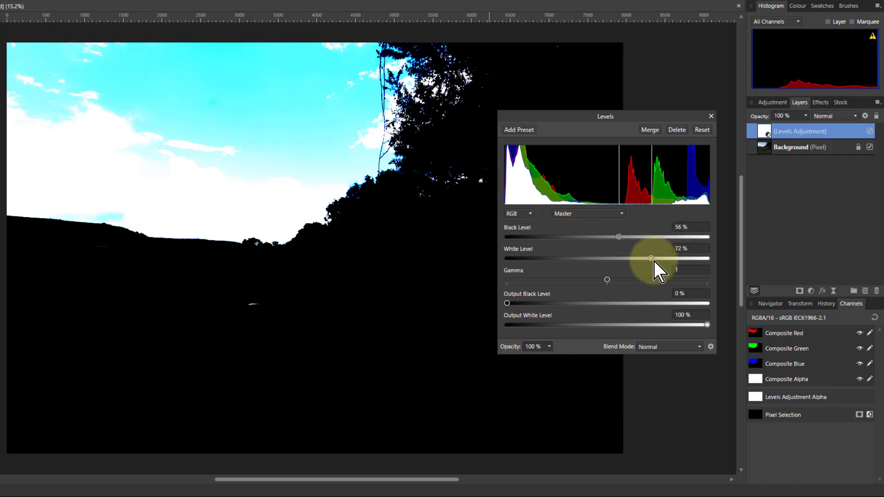
pyautogui.moveTo(654, 261)
pyautogui.mouseDown()
pyautogui.moveTo(676, 261)
pyautogui.moveTo(637, 239)
pyautogui.moveTo(649, 239)
pyautogui.mouseUp()
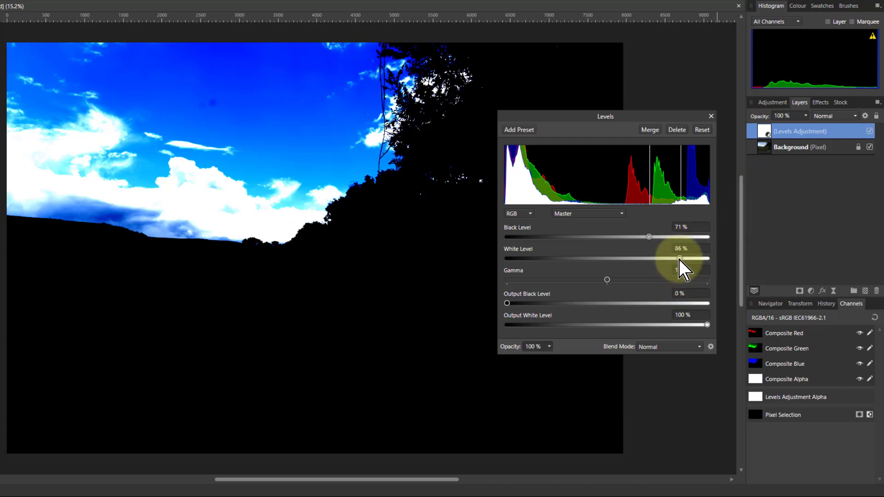
# Step: Delete the Levels adjustment and add a Curves adjustment layer instead
pyautogui.click(676, 130)
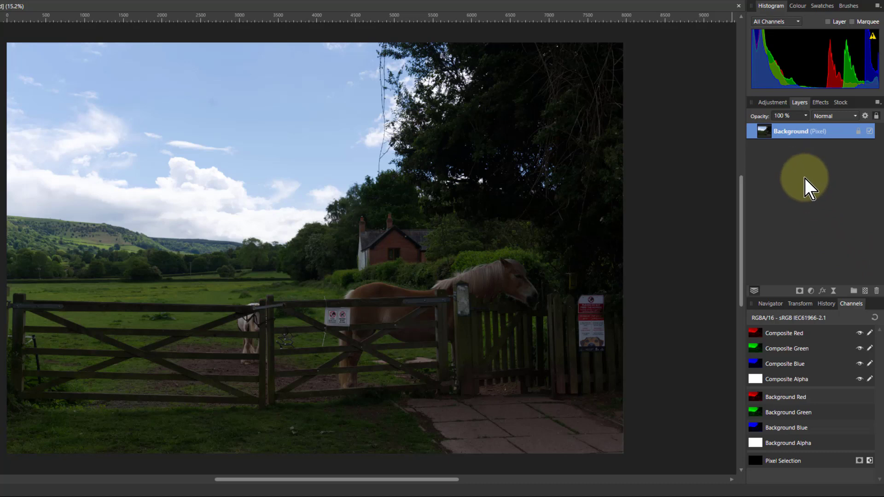
pyautogui.click(811, 292)
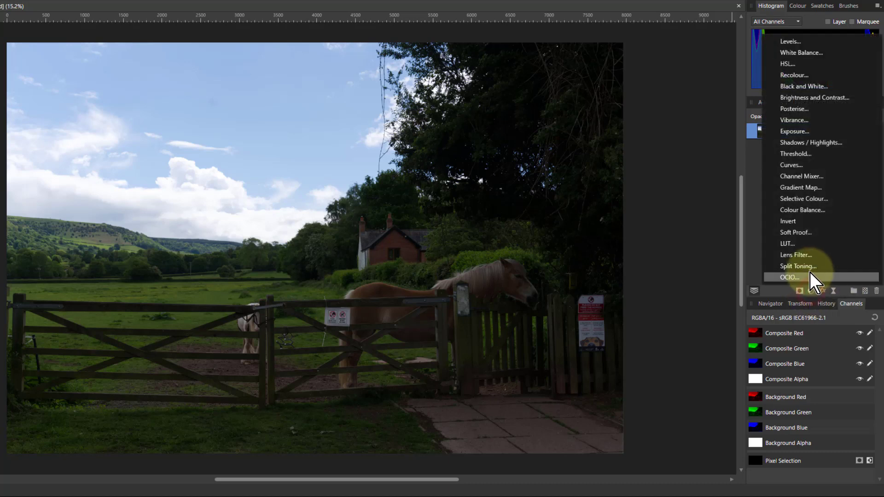
pyautogui.click(792, 165)
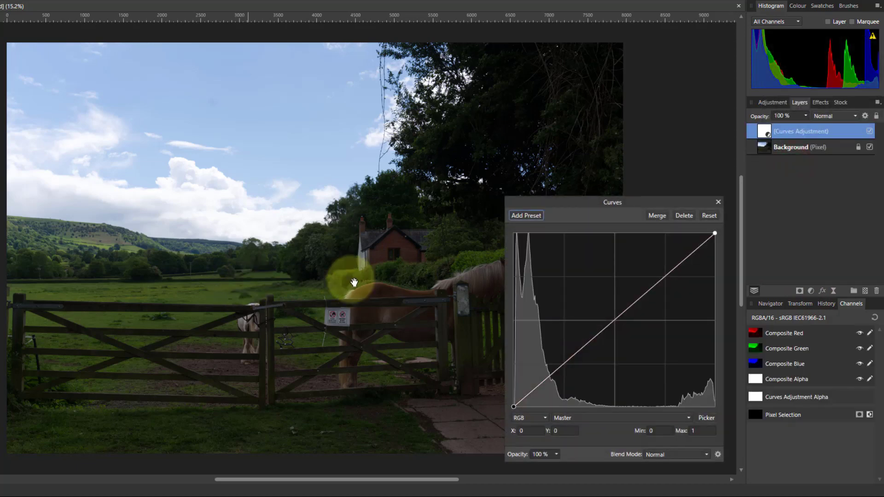
# Step: Pull the Red channel curve's midpoint down to 0.633/0.411 for a cyan-teal cast
pyautogui.click(627, 417)
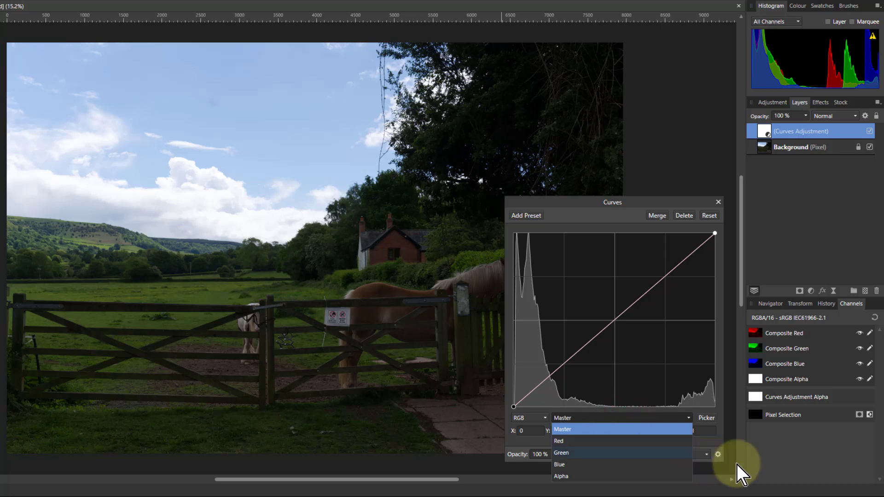
pyautogui.click(610, 444)
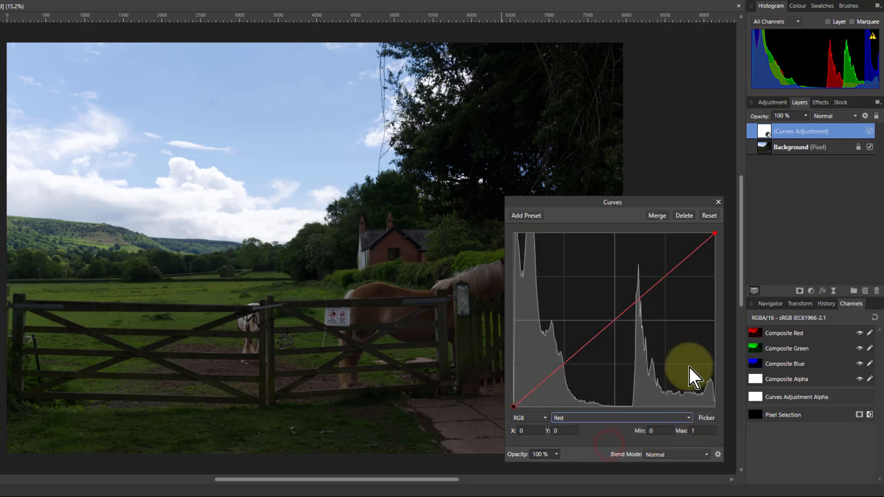
pyautogui.click(623, 314)
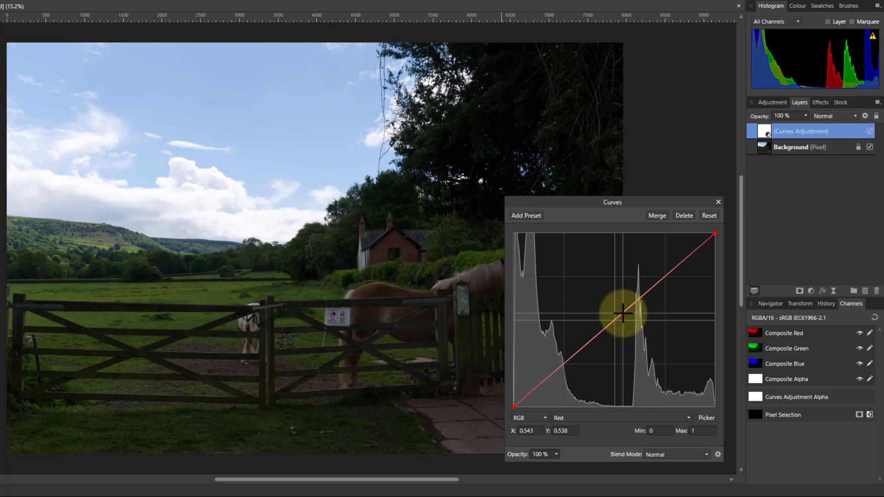
pyautogui.moveTo(623, 314); pyautogui.dragTo(615, 293)
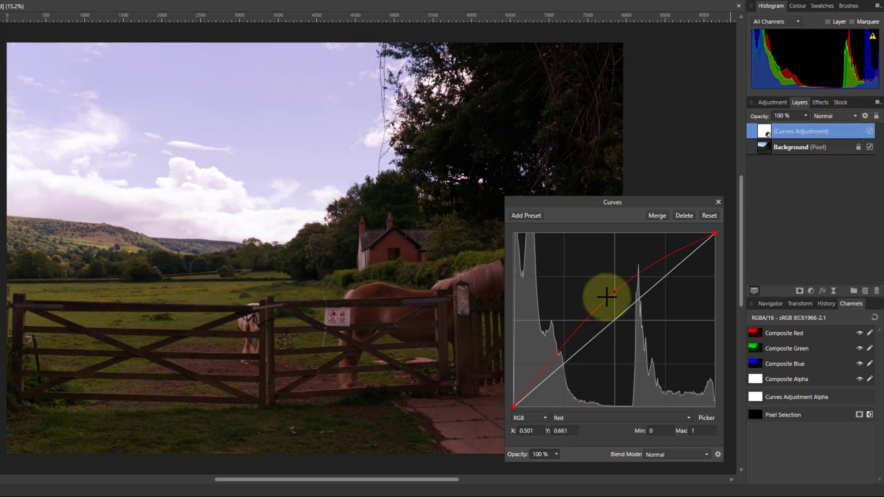
pyautogui.moveTo(615, 292); pyautogui.dragTo(610, 289)
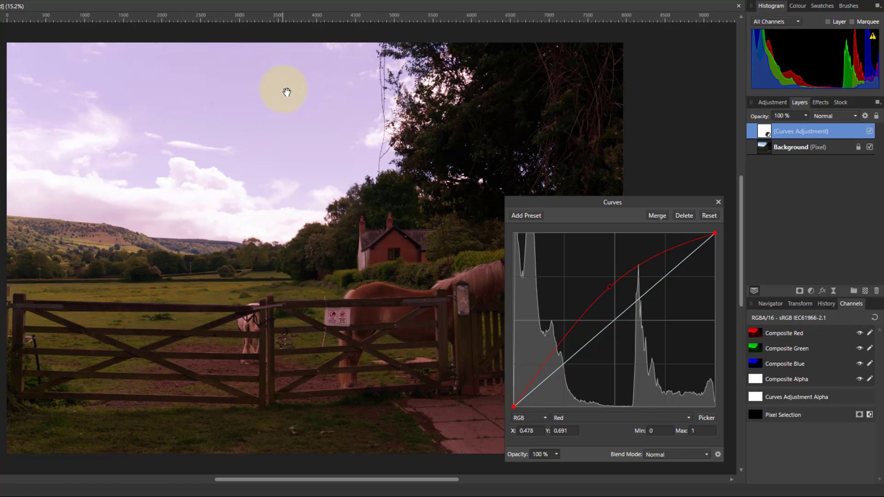
pyautogui.moveTo(611, 286); pyautogui.dragTo(646, 339)
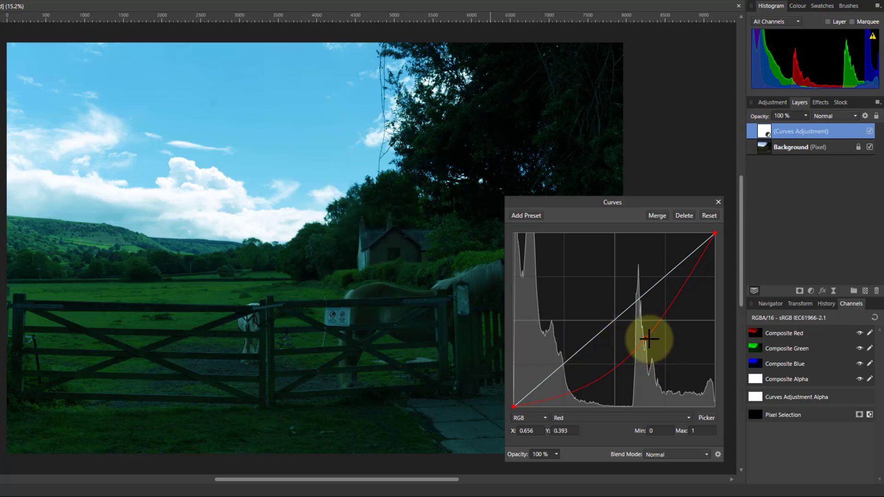
pyautogui.moveTo(649, 339); pyautogui.dragTo(641, 337)
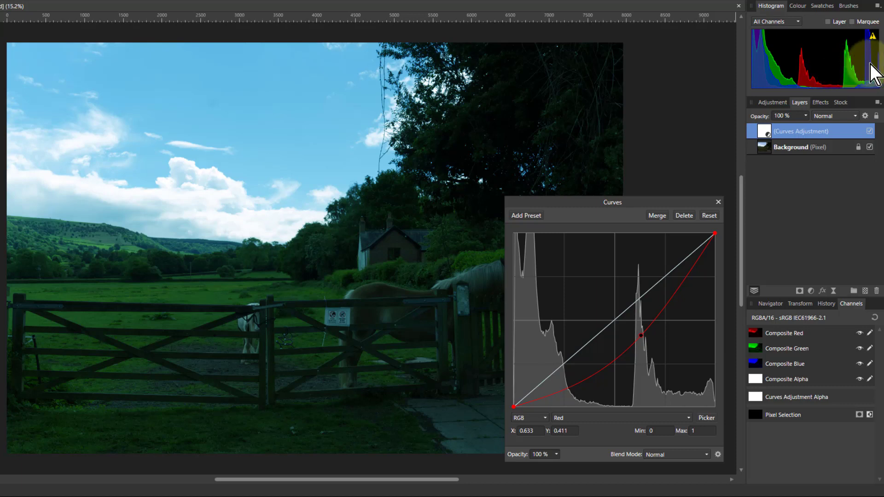
# Step: Add a midpoint on the Green channel curve and lower it to 0.6/0.502
pyautogui.click(627, 419)
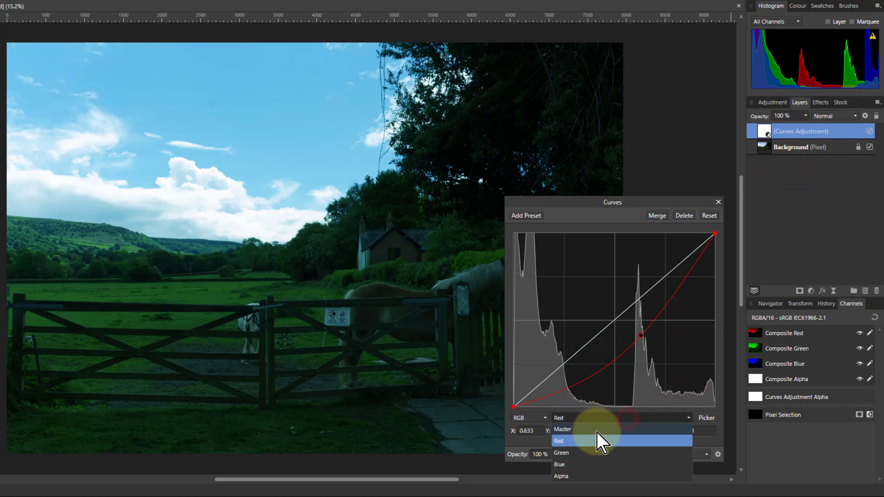
pyautogui.click(596, 451)
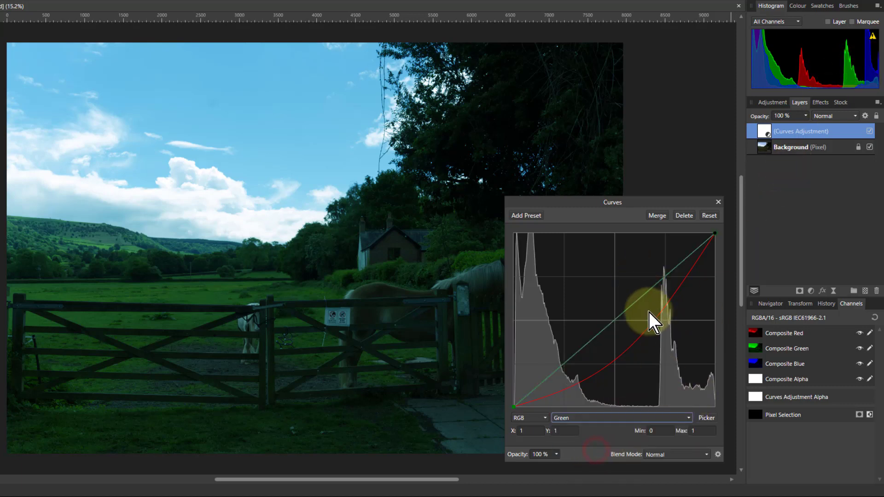
pyautogui.click(620, 315)
pyautogui.moveTo(621, 314); pyautogui.dragTo(635, 321)
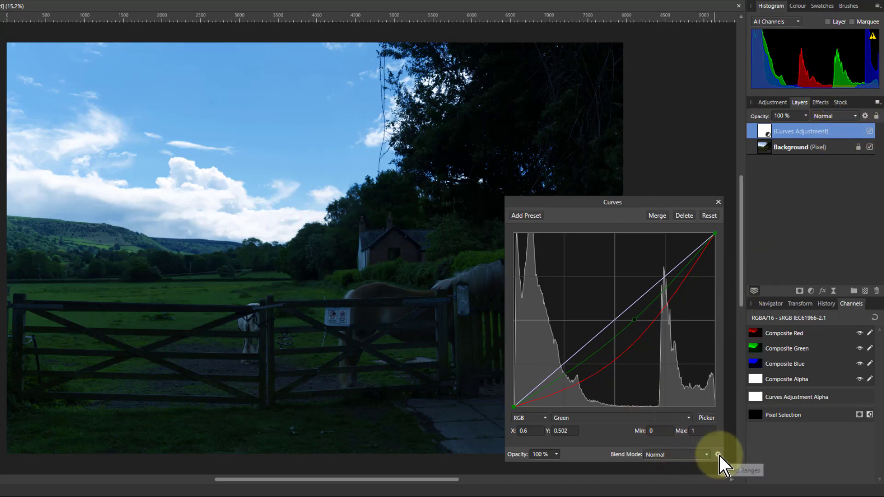
# Step: In the Curves layer's Blend Options, drag the Underlying Composition Ranges' left node down to hide the darkest tones
pyautogui.click(865, 116)
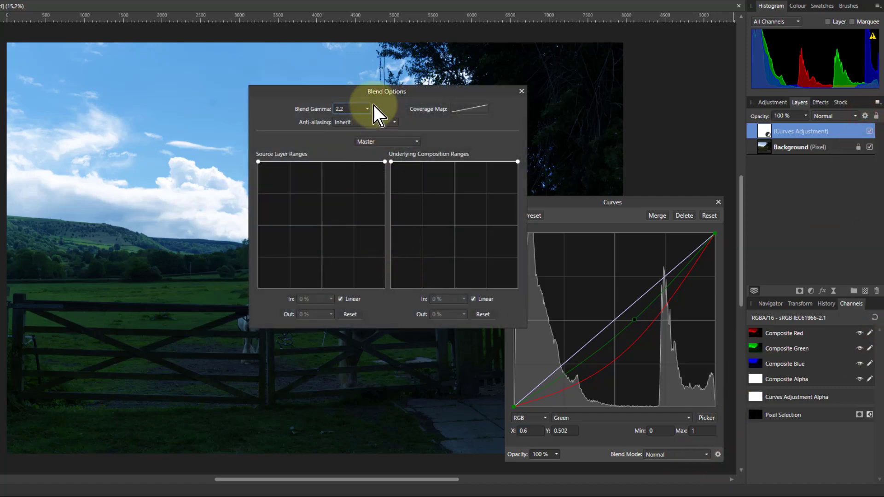
pyautogui.moveTo(361, 95); pyautogui.dragTo(360, 220)
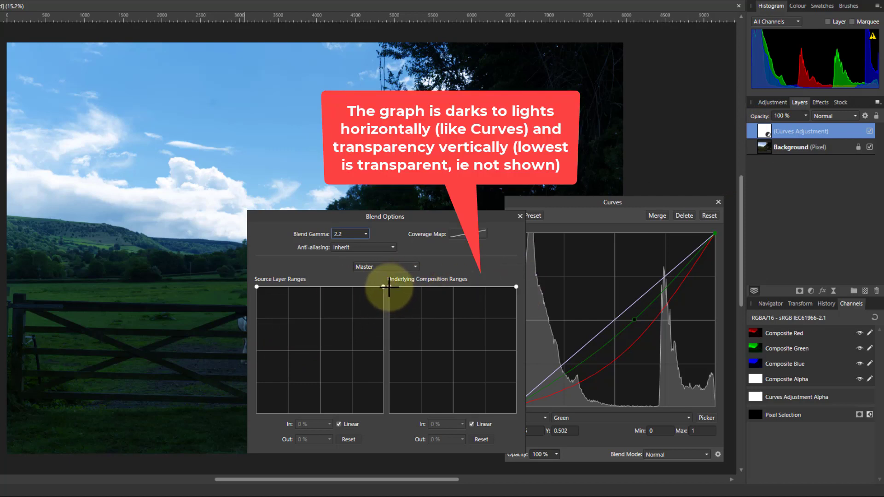
pyautogui.moveTo(389, 287); pyautogui.dragTo(454, 427)
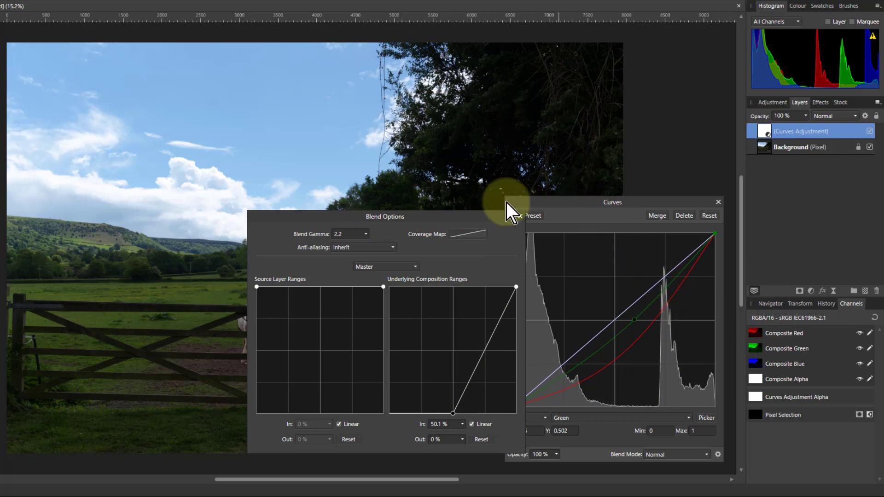
# Step: Make the underlying range non-linear and shape it with two nodes so mainly the bright sky is tinted
pyautogui.moveTo(514, 213); pyautogui.dragTo(684, 186)
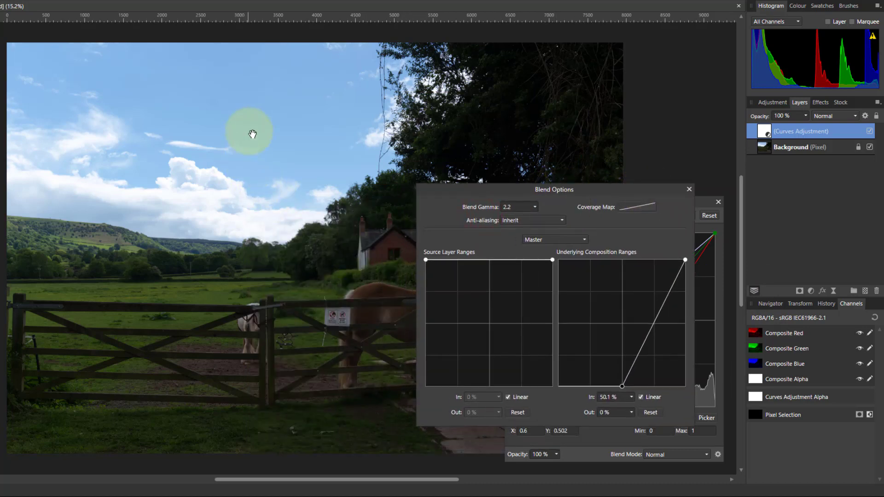
pyautogui.moveTo(673, 287); pyautogui.dragTo(663, 269)
pyautogui.click(641, 397)
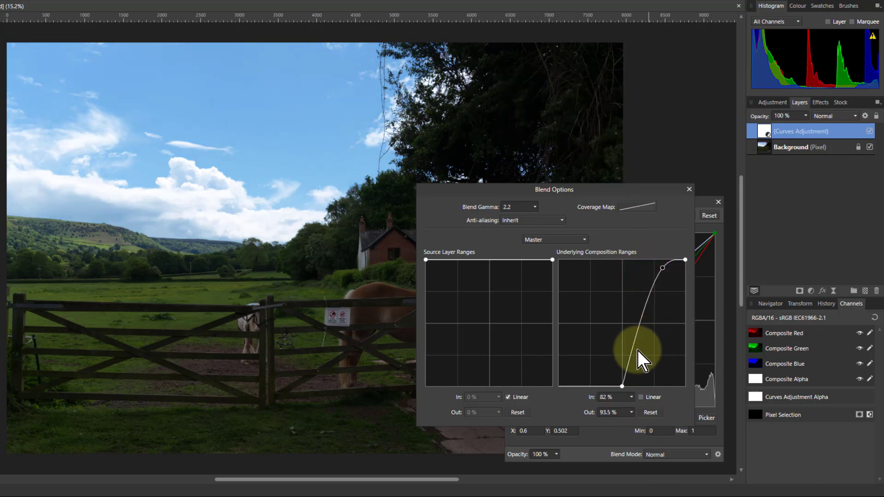
pyautogui.moveTo(635, 354); pyautogui.dragTo(628, 352)
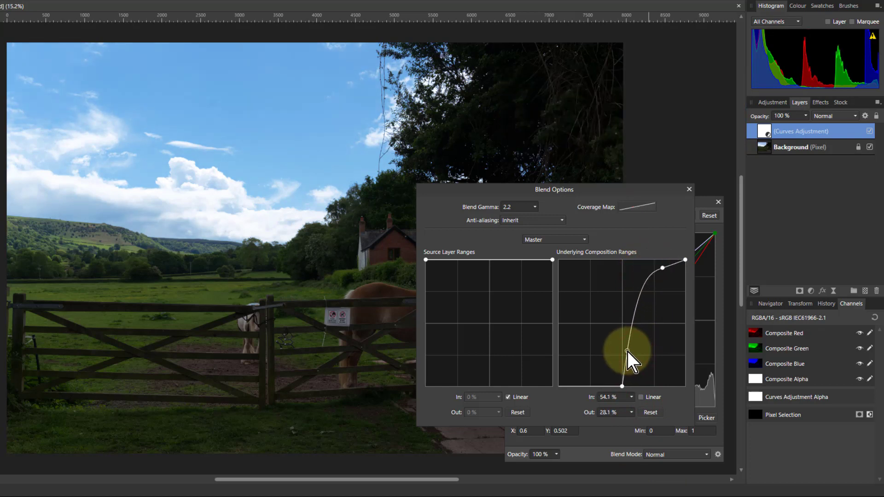
pyautogui.moveTo(660, 267); pyautogui.dragTo(663, 264)
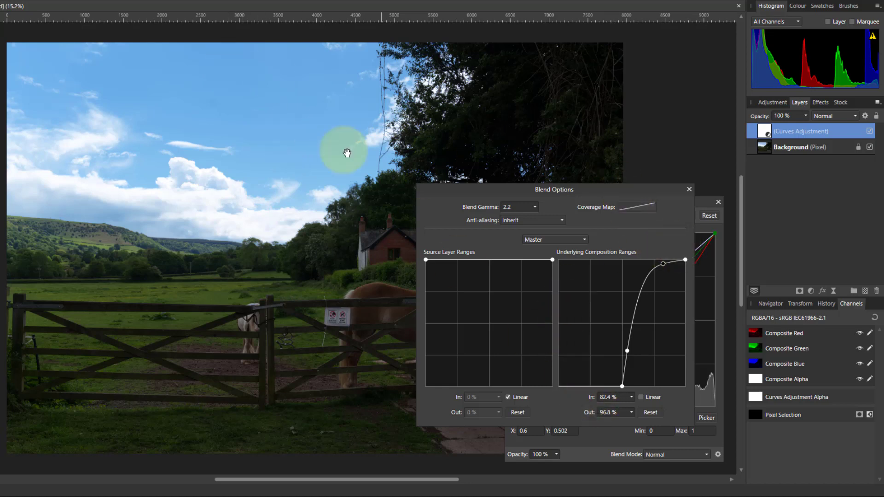
pyautogui.click(870, 131)
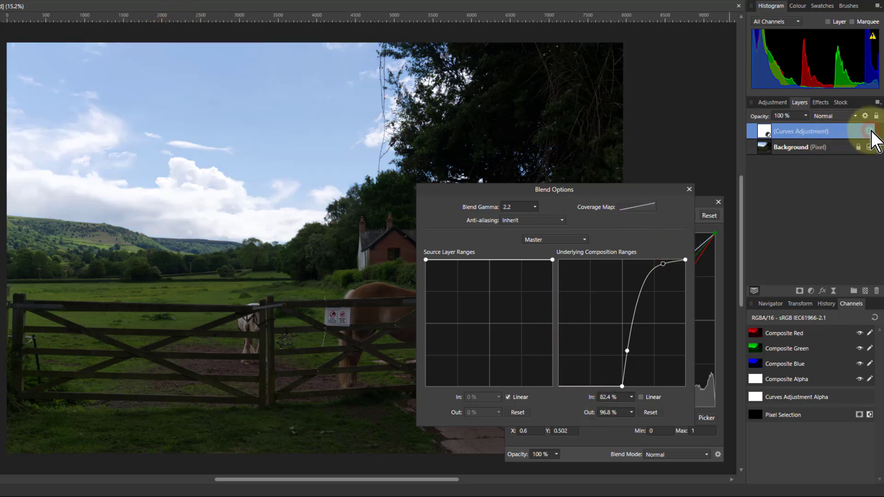
pyautogui.click(870, 131)
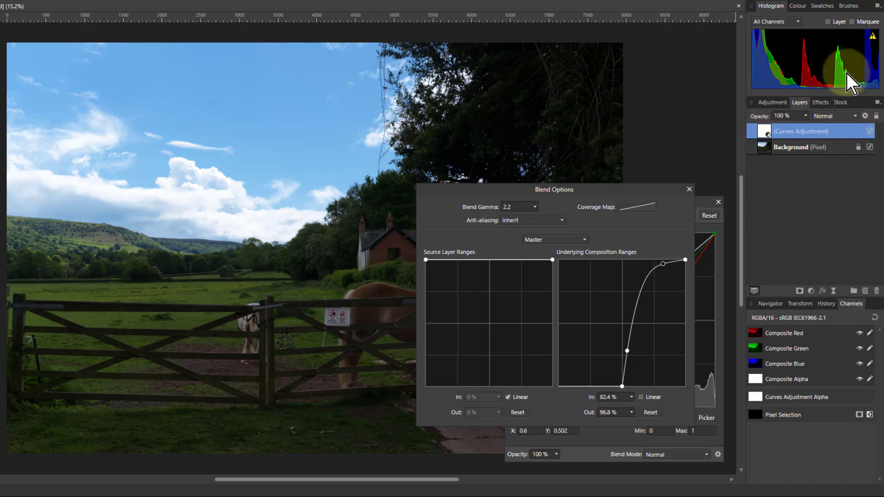
pyautogui.click(869, 132)
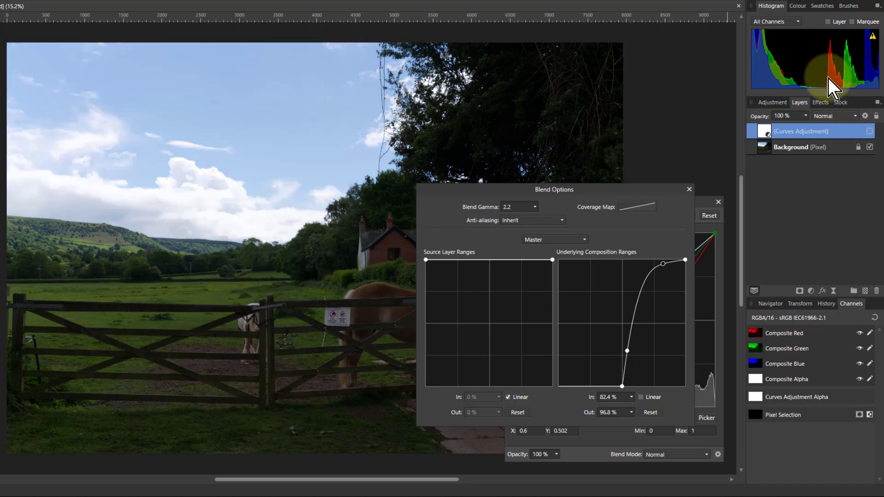
pyautogui.click(869, 132)
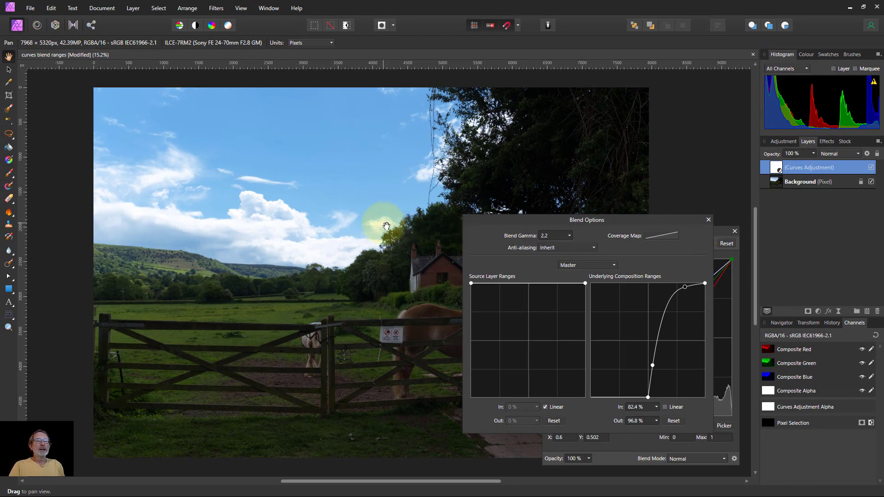
# Step: Close the Blend Options and Curves dialogs
pyautogui.click(708, 220)
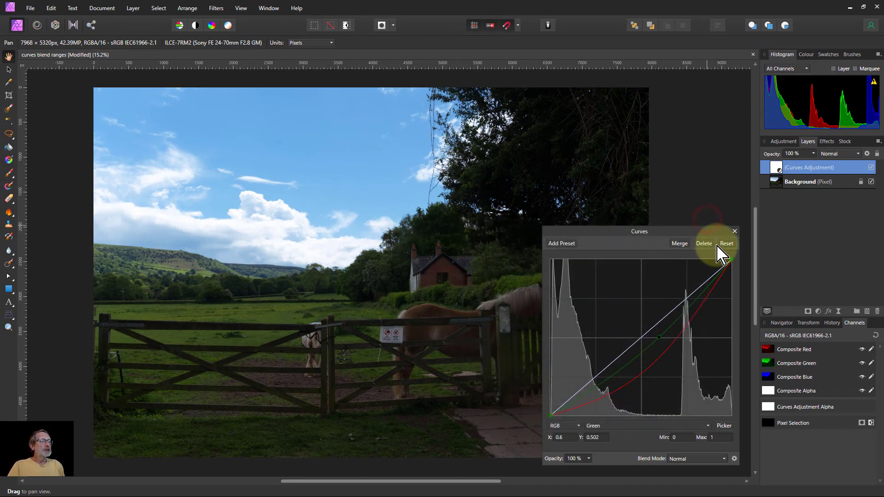
pyautogui.click(735, 231)
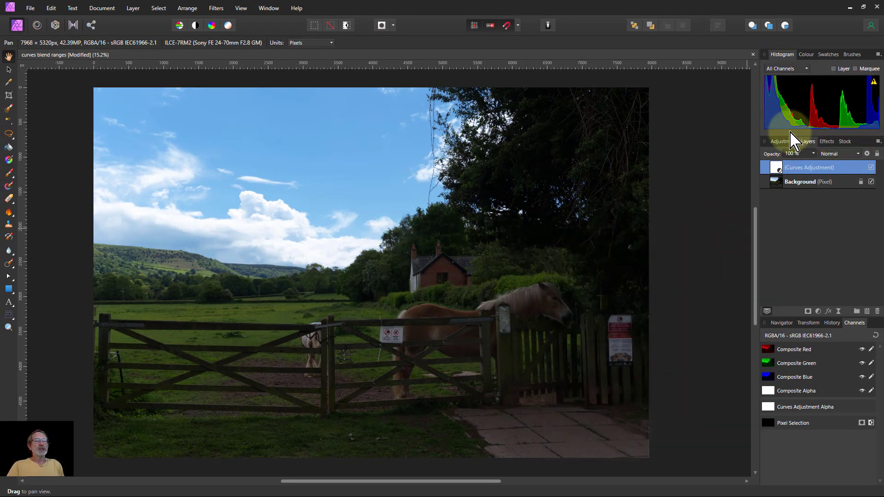